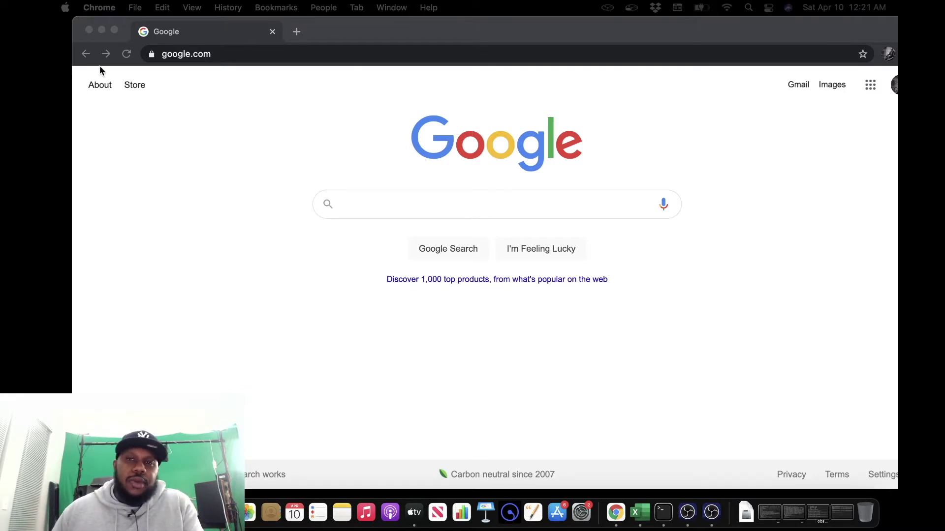
# - Go to yellowduck.tv in Chrome and download the YellowDuck 1.3.0 Mac installer (.dmg)
pyautogui.click(292, 58)
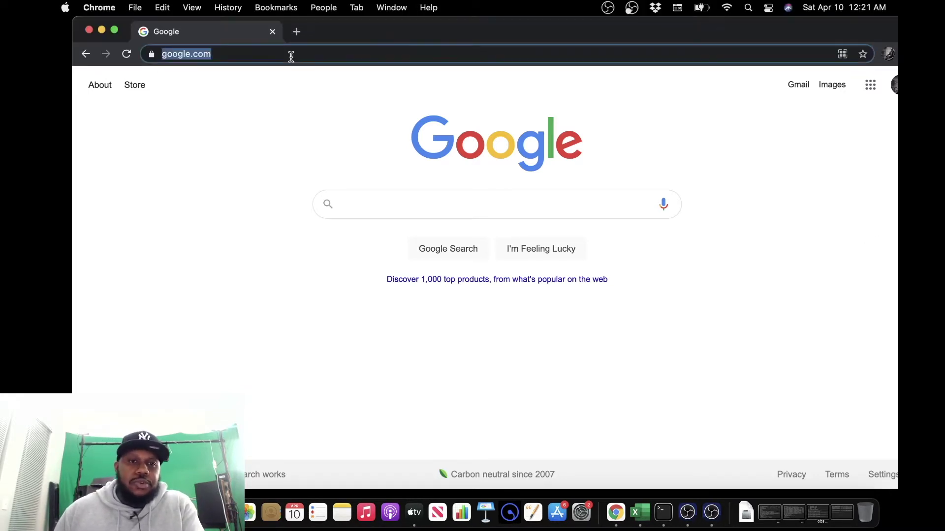
pyautogui.write('yel')
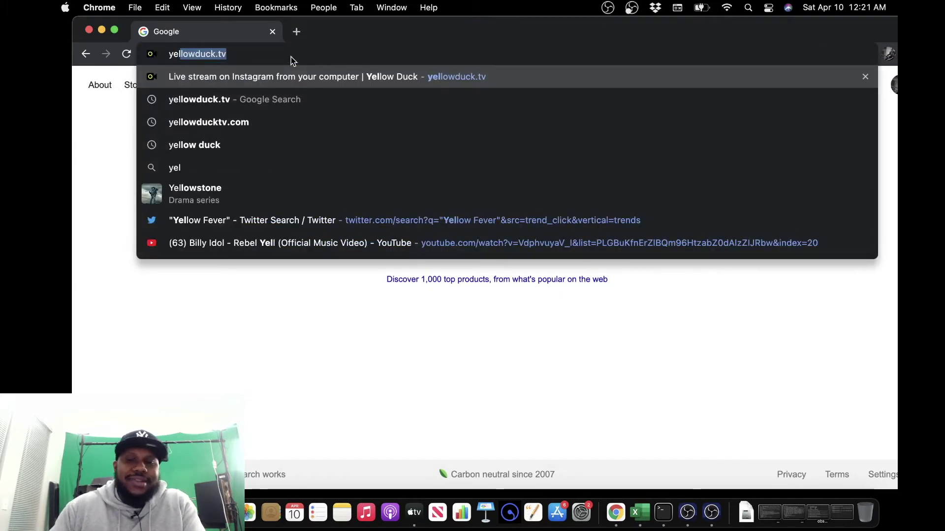
pyautogui.press('Return')
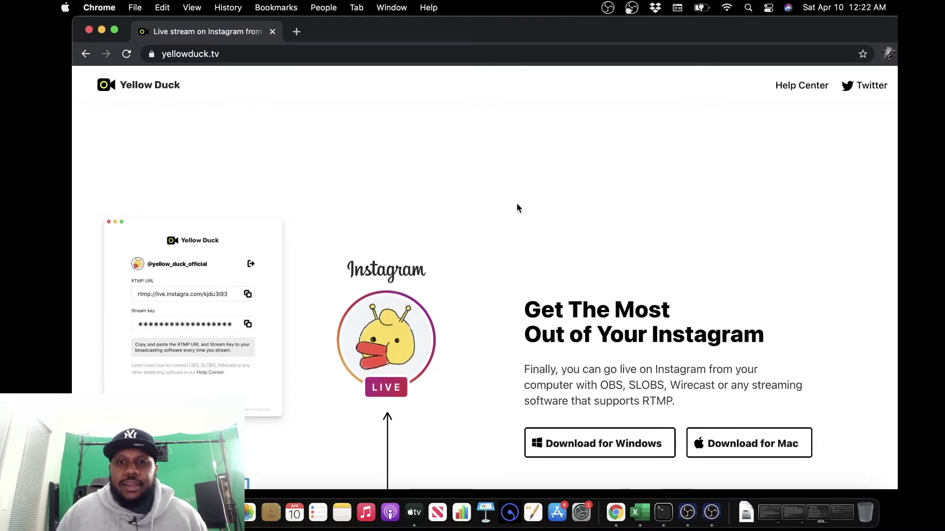
pyautogui.scroll(-3, 517, 206)
pyautogui.scroll(-1, 516, 203)
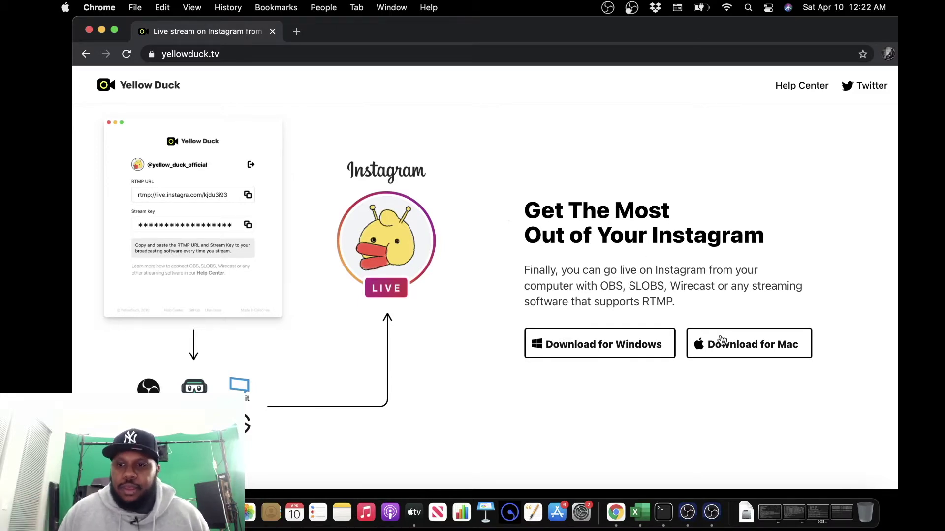
pyautogui.click(744, 348)
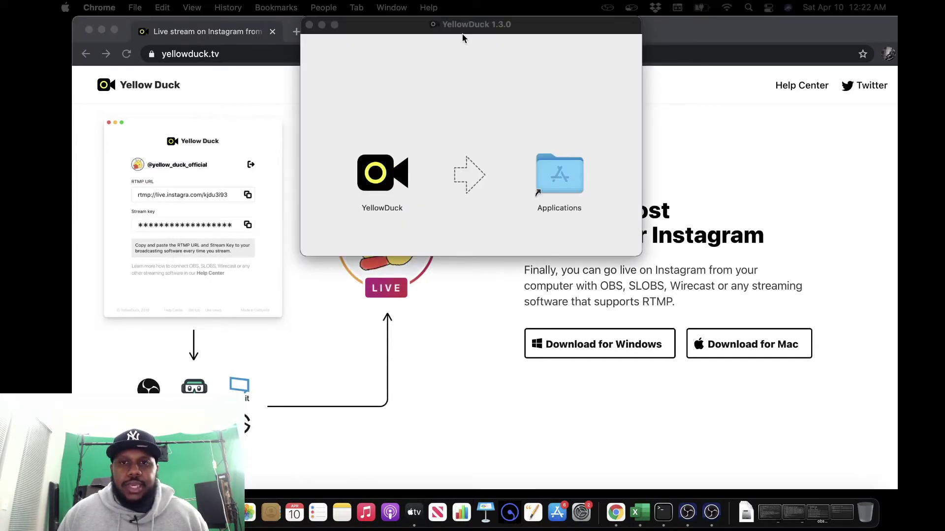
# - Copy YellowDuck from the disk image into Applications and open the Applications folder
pyautogui.moveTo(462, 25); pyautogui.dragTo(464, 31)
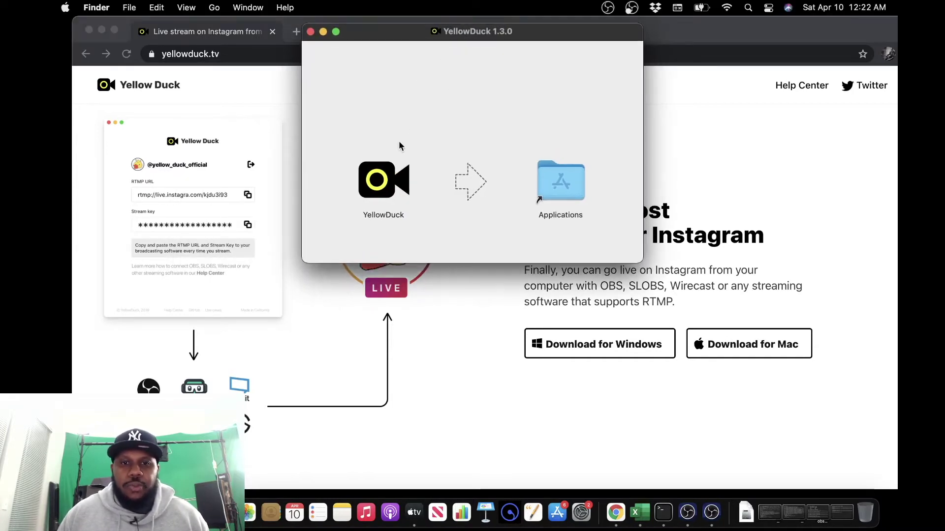
pyautogui.moveTo(385, 184); pyautogui.dragTo(560, 184)
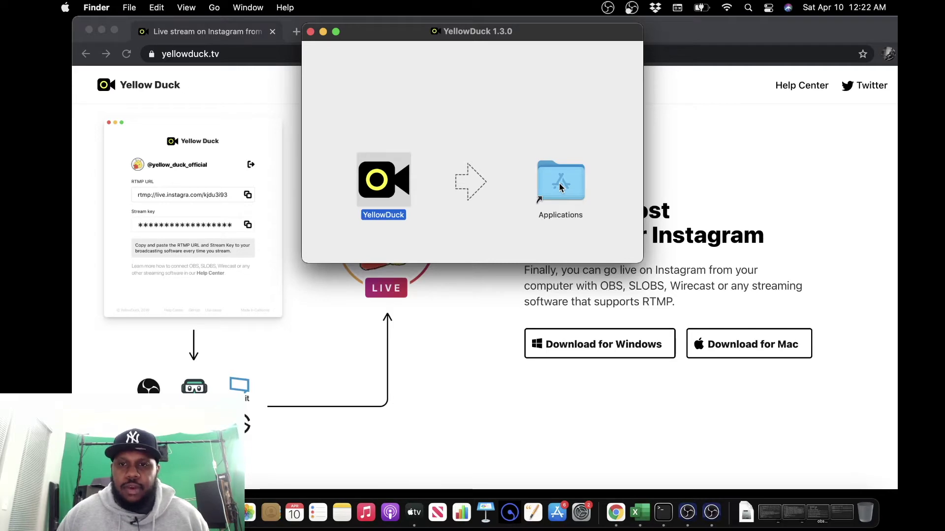
pyautogui.click(559, 184)
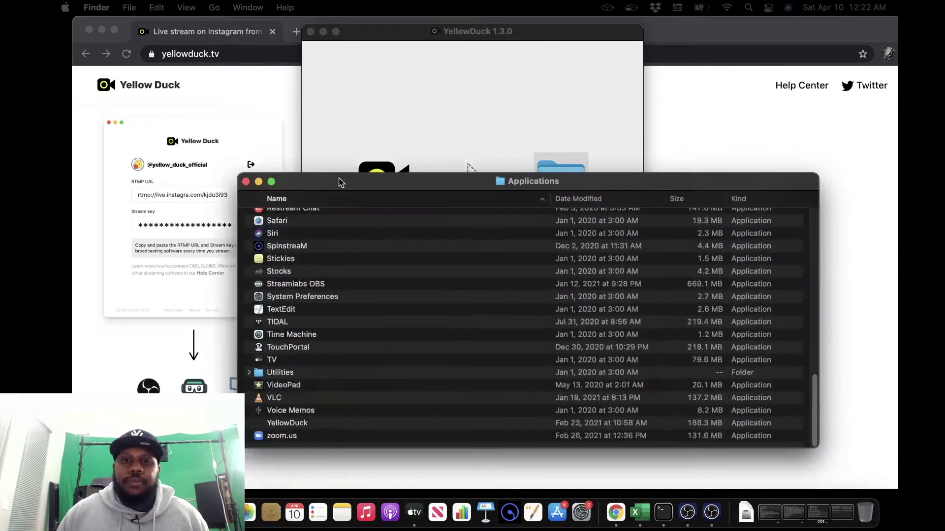
pyautogui.moveTo(339, 179); pyautogui.dragTo(222, 30)
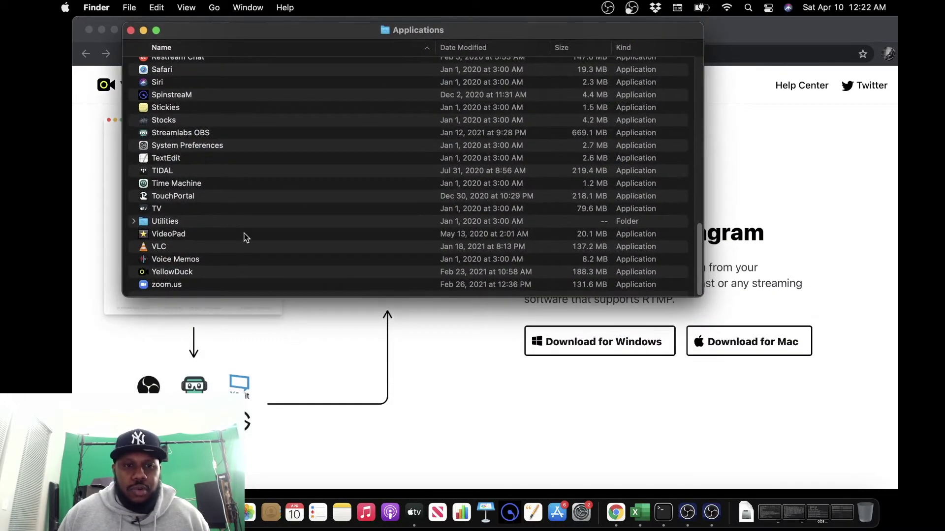
# - Launch YellowDuck from Applications, overriding the unverified-developer warning to reach its Instagram login
pyautogui.click(187, 275)
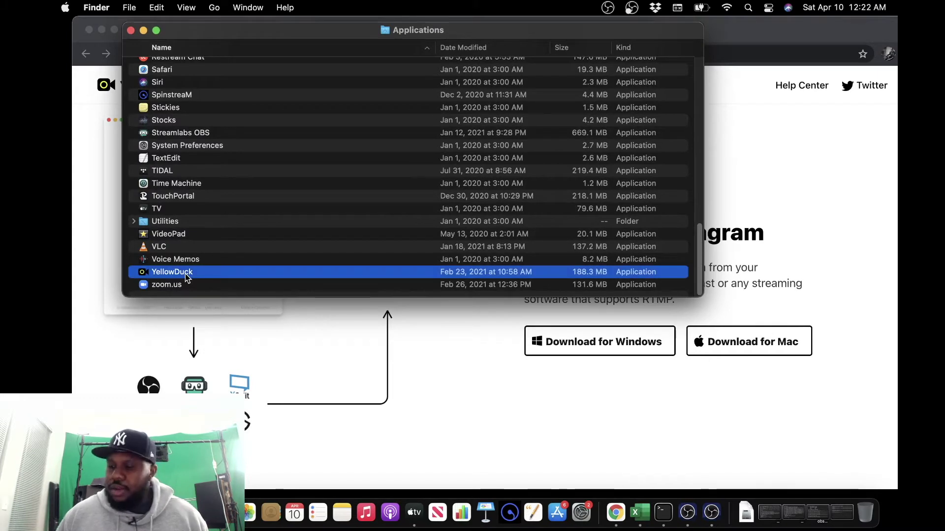
pyautogui.rightClick(187, 277)
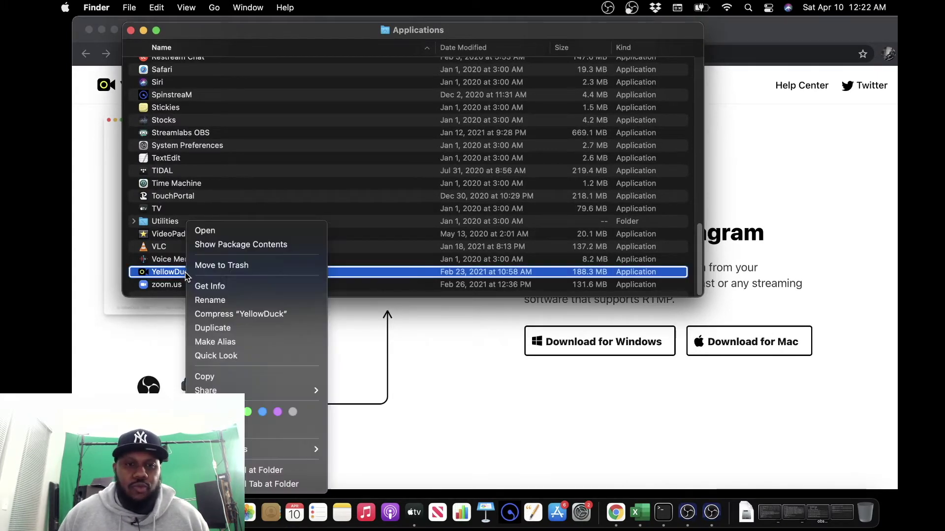
pyautogui.click(221, 231)
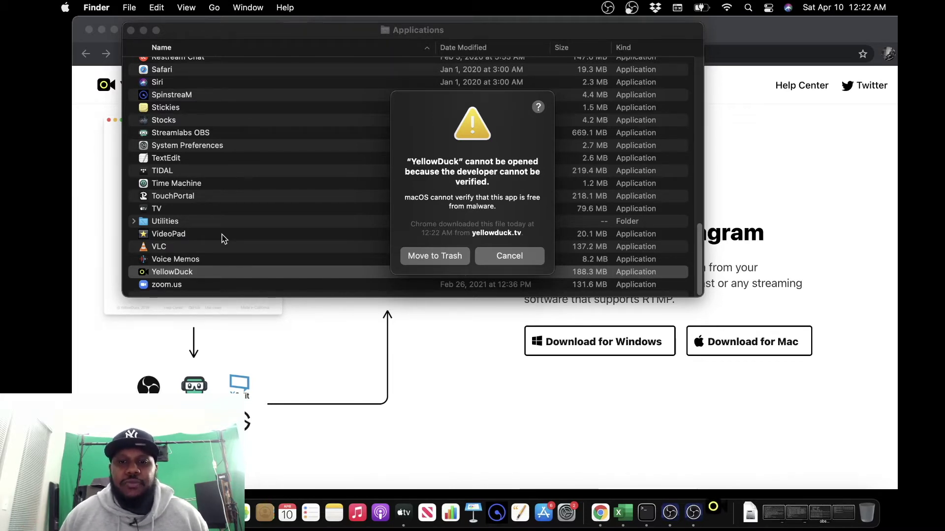
pyautogui.click(535, 256)
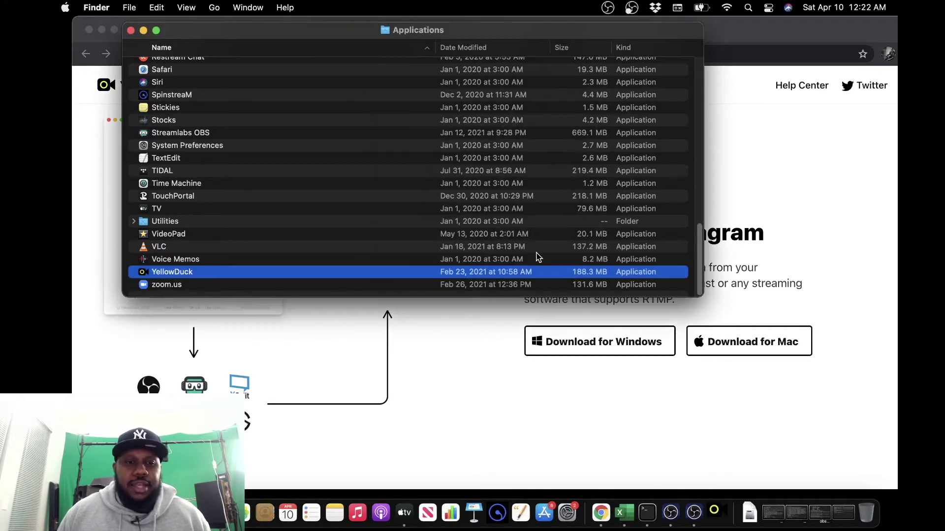
pyautogui.rightClick(165, 273)
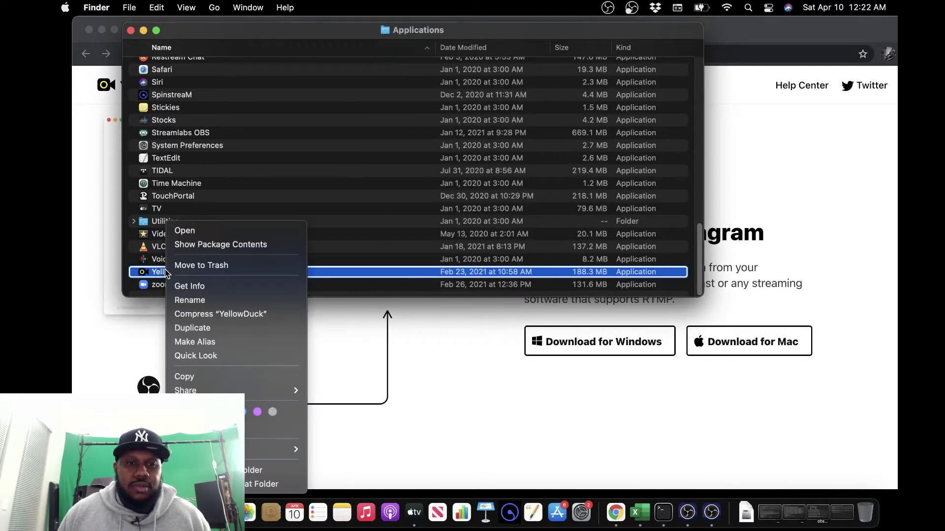
pyautogui.click(196, 233)
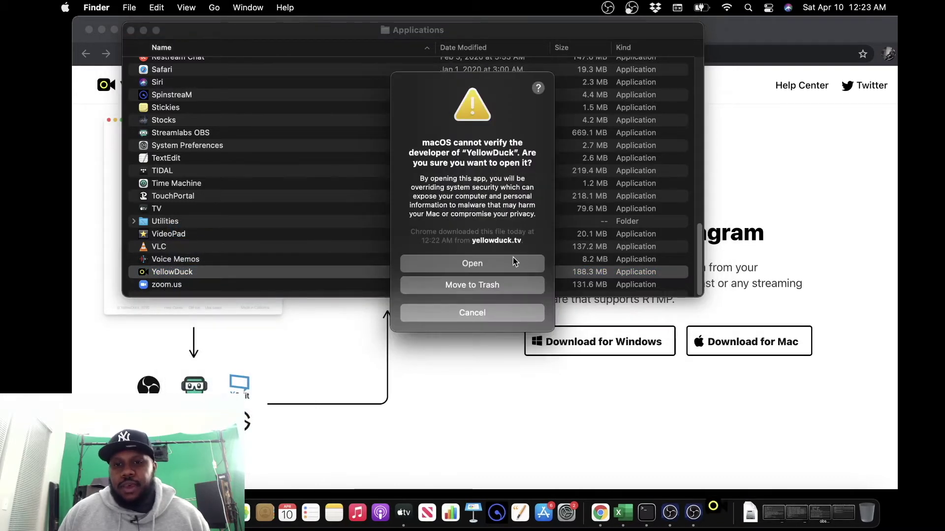
pyautogui.click(504, 263)
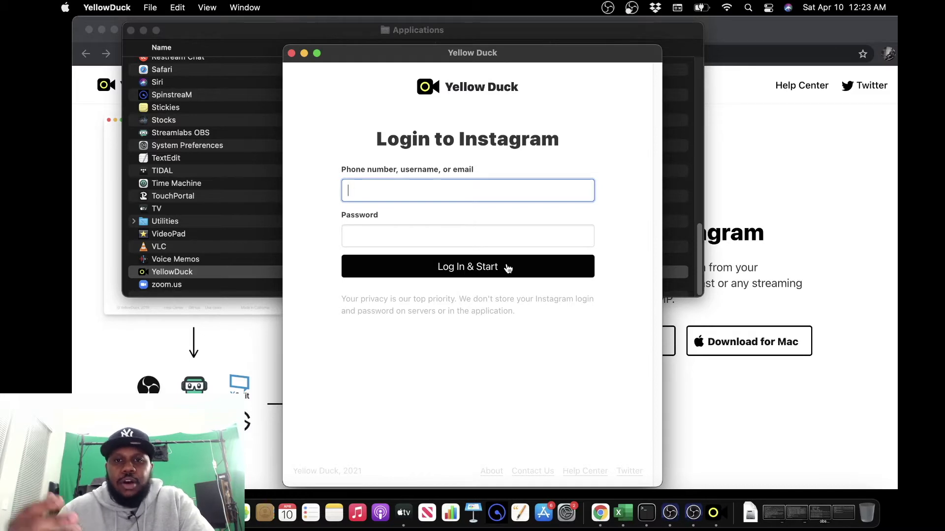
# - Log in to Yellow Duck with the Instagram username and password, then move its window left
pyautogui.write('djright')
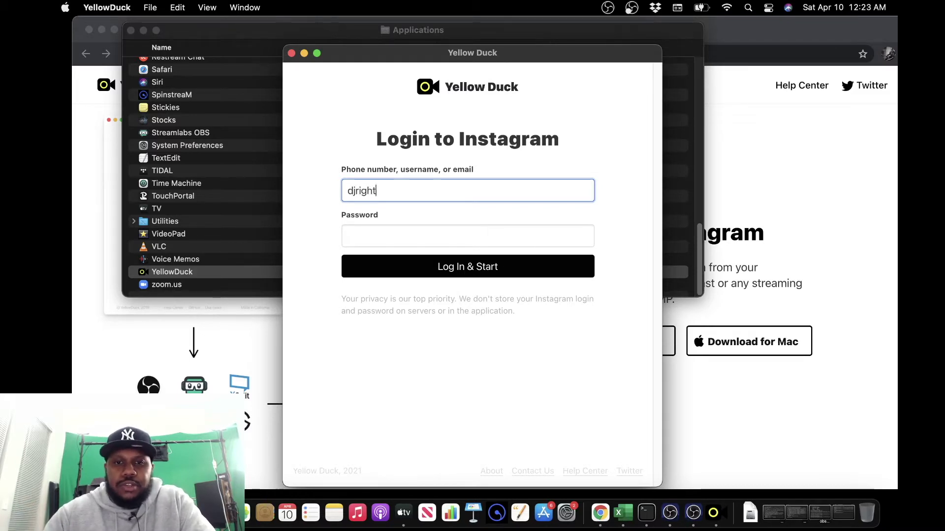
pyautogui.write('touch')
pyautogui.press('Tab')
pyautogui.write('•••')
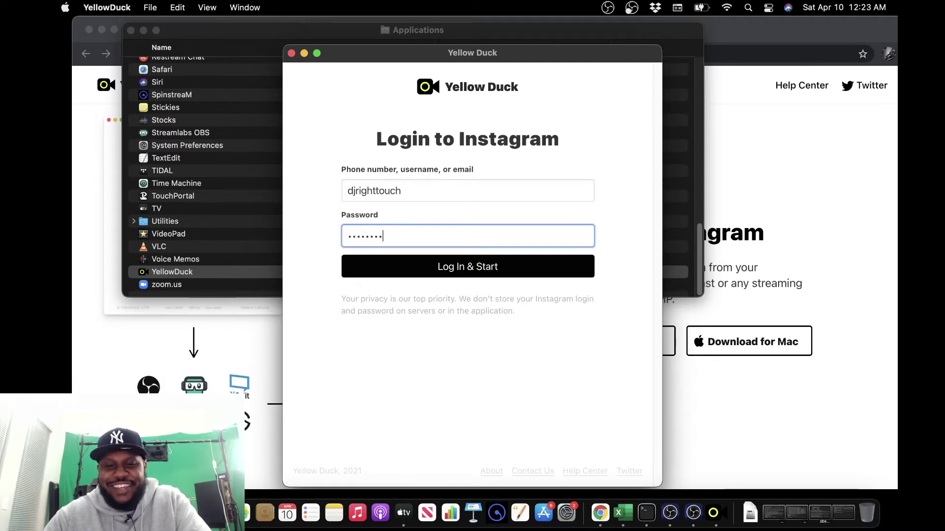
pyautogui.write('•')
pyautogui.press('Return')
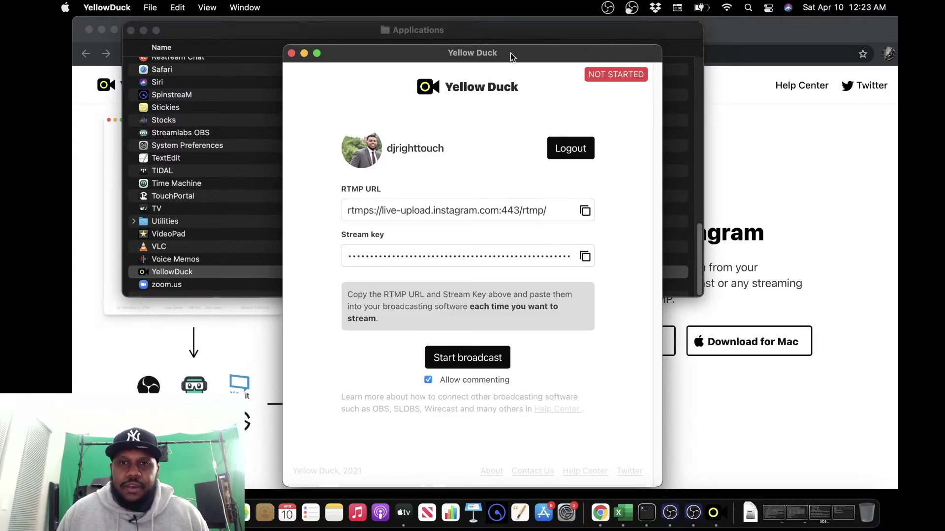
pyautogui.moveTo(512, 56); pyautogui.dragTo(295, 22)
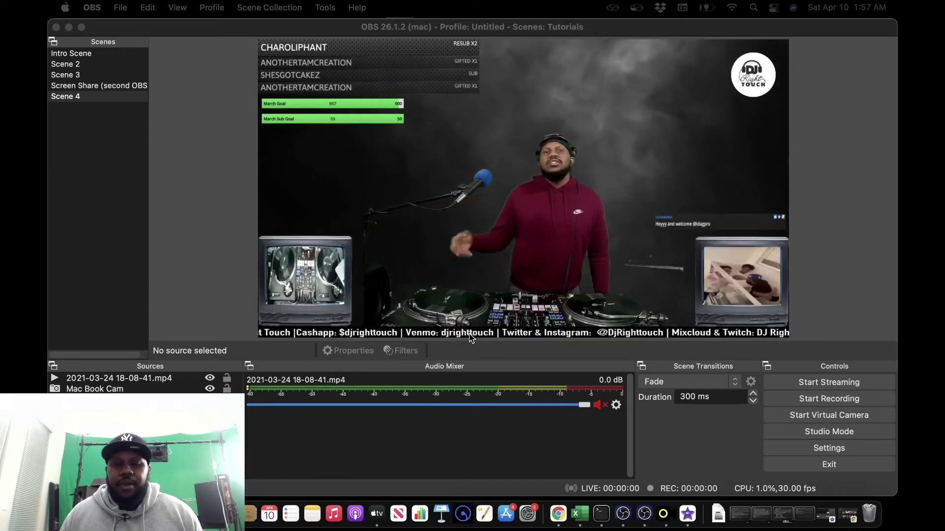
# - Open the OBS Studio Settings window from the Scene 4 main view
pyautogui.click(792, 448)
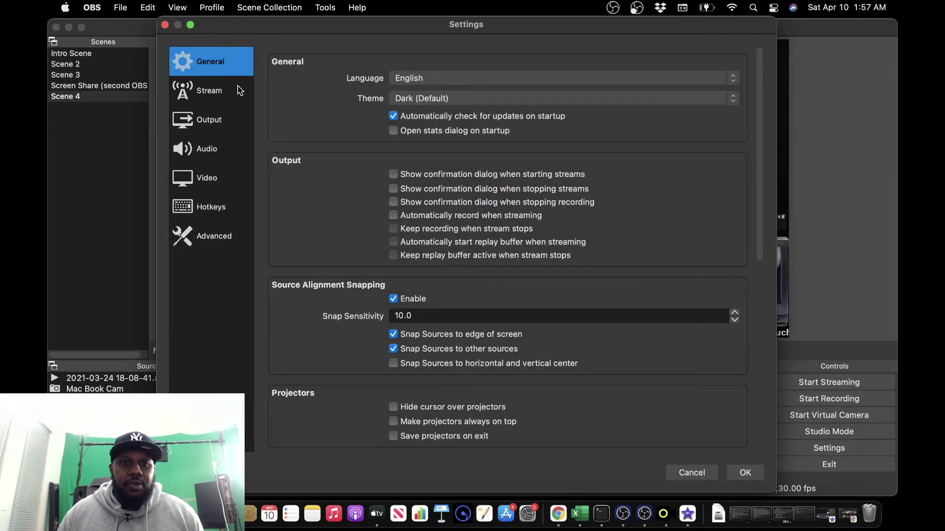
# - Change the Video base canvas resolution from 1920x1080 to 1080x1920 and apply it
pyautogui.click(213, 188)
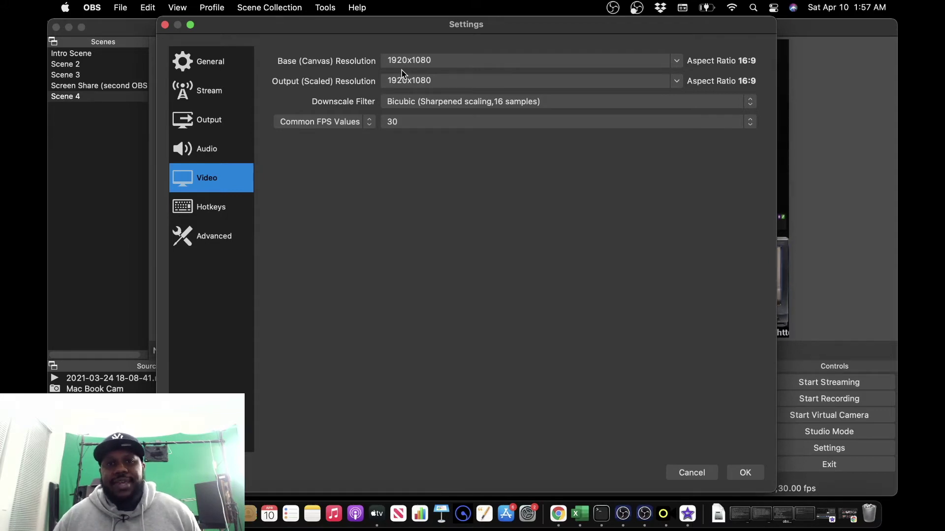
pyautogui.click(456, 61)
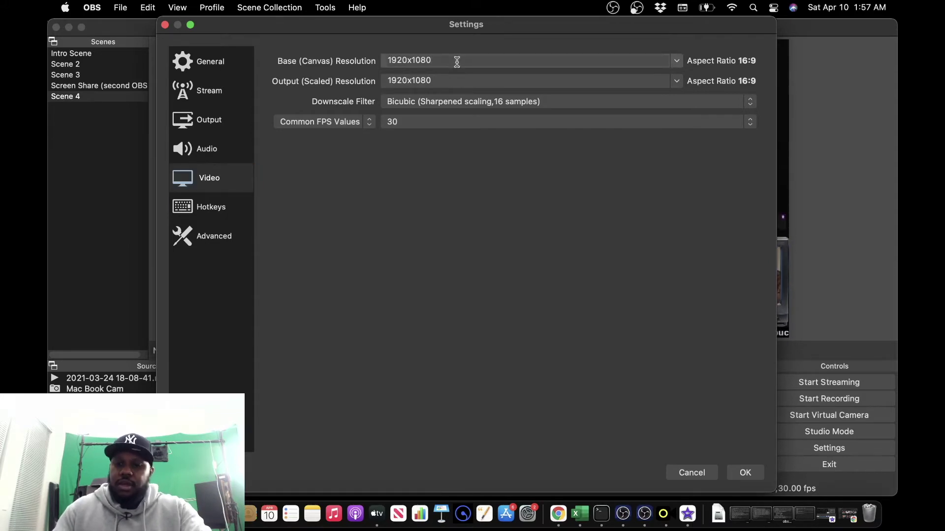
pyautogui.press('BackSpace')
pyautogui.press('BackSpace')
pyautogui.press('BackSpace')
pyautogui.press('BackSpace')
pyautogui.press('BackSpace')
pyautogui.press('BackSpace')
pyautogui.press('BackSpace')
pyautogui.press('BackSpace')
pyautogui.press('BackSpace')
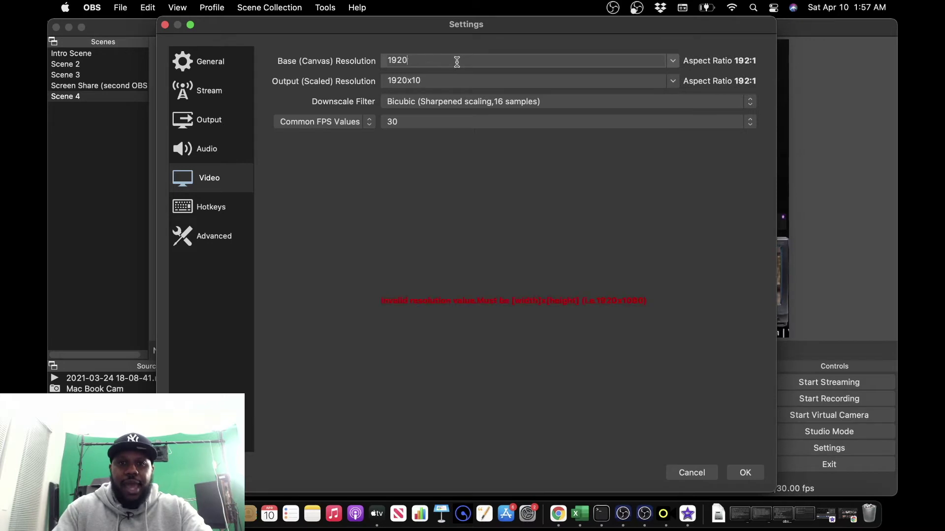
pyautogui.write('1080')
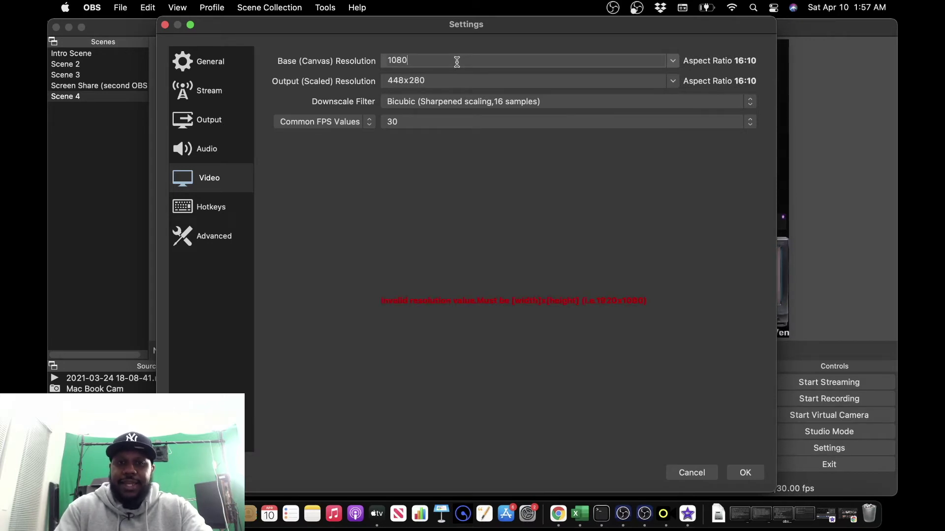
pyautogui.write('x1')
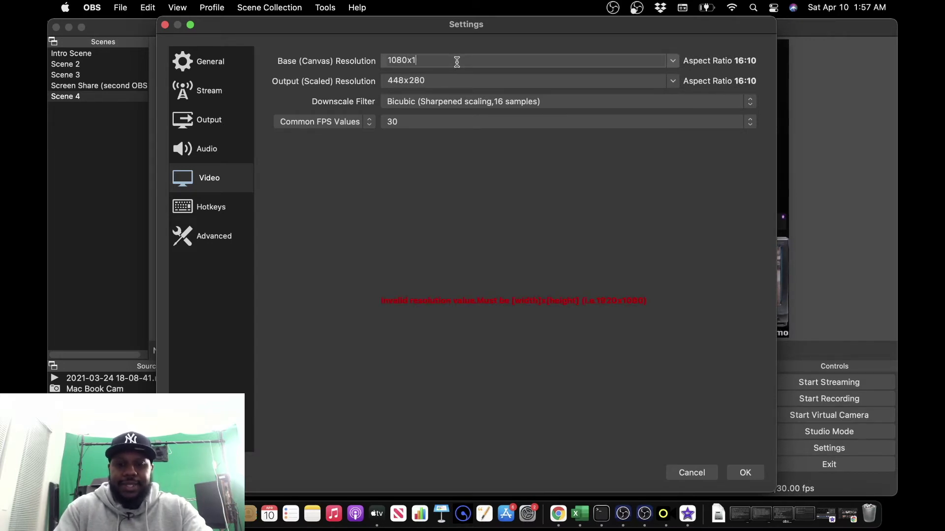
pyautogui.write('920')
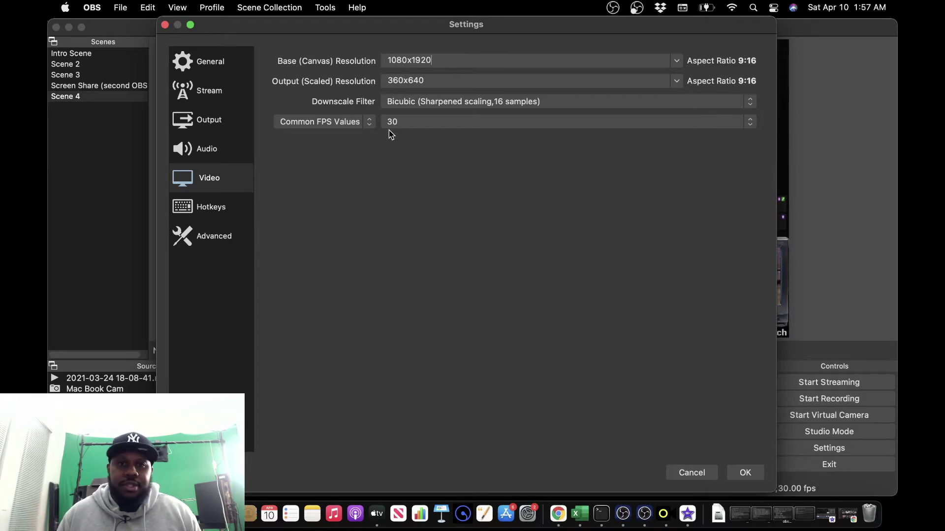
pyautogui.click(744, 471)
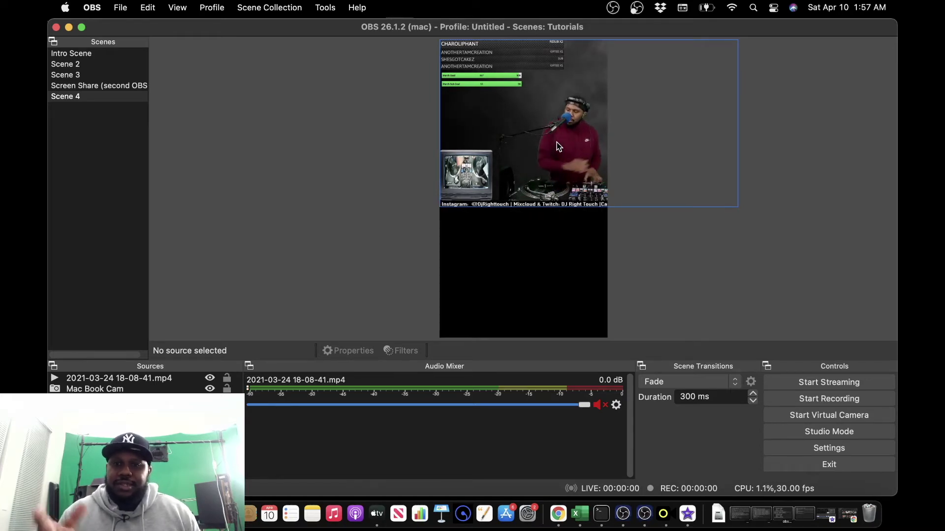
# - Scale the DJ video source to span the vertical canvas's full width, aligned to its right edge
pyautogui.click(640, 163)
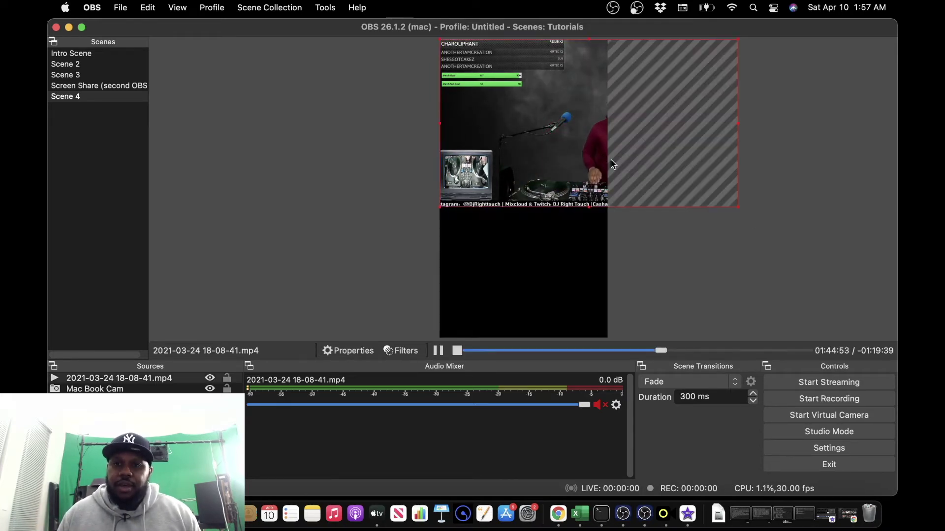
pyautogui.moveTo(729, 206); pyautogui.dragTo(604, 186)
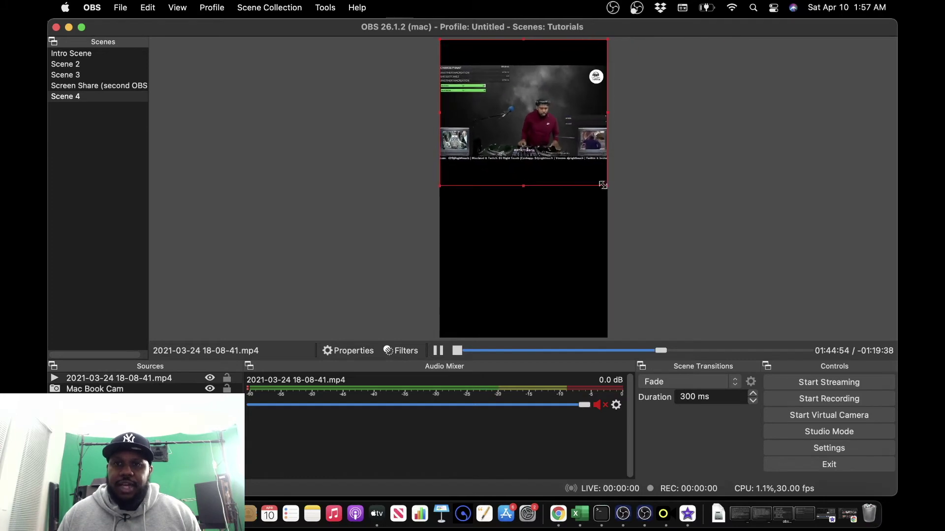
pyautogui.moveTo(568, 149); pyautogui.dragTo(572, 149)
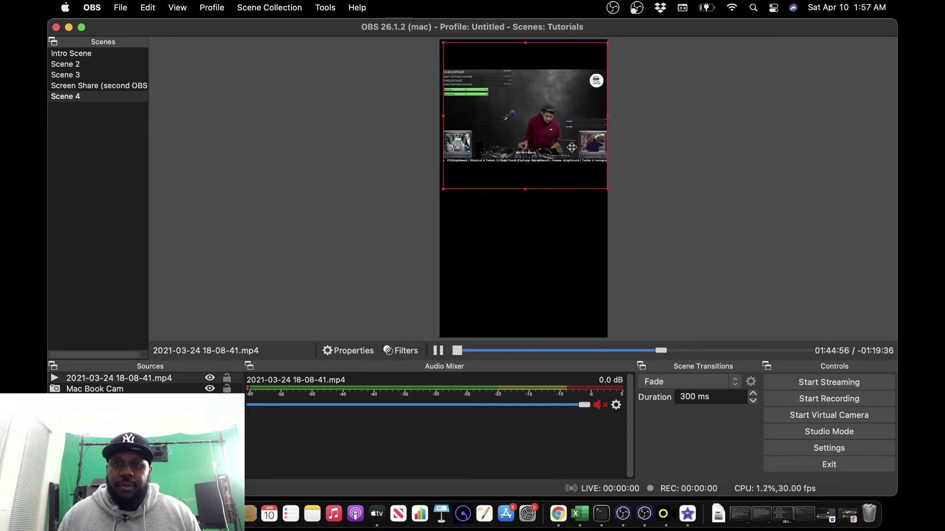
pyautogui.moveTo(438, 186); pyautogui.dragTo(434, 186)
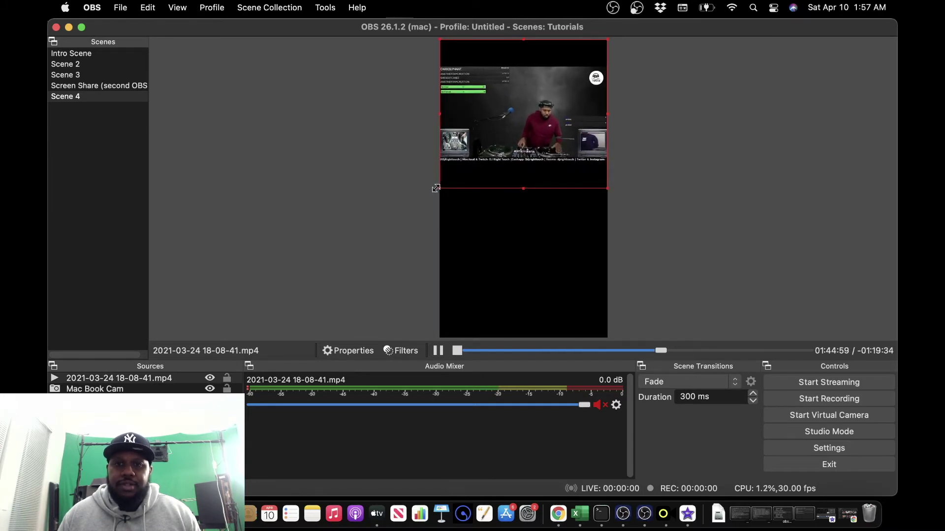
pyautogui.click(525, 319)
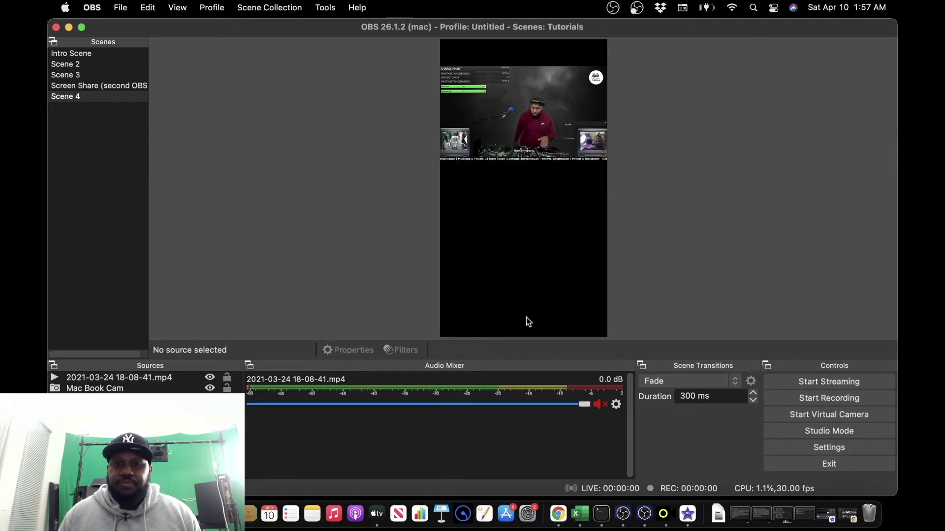
pyautogui.click(829, 447)
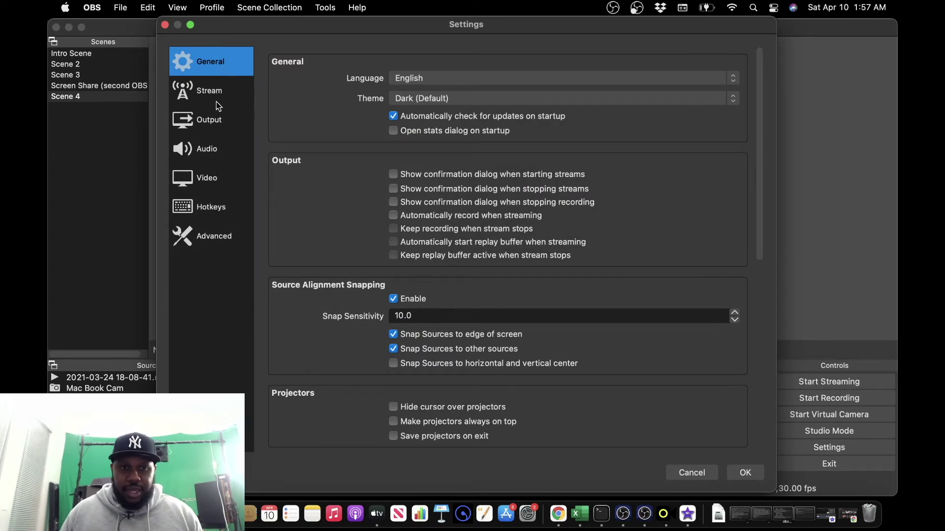
# - Set the Stream page's Service to Custom... and select the old stream key
pyautogui.click(217, 101)
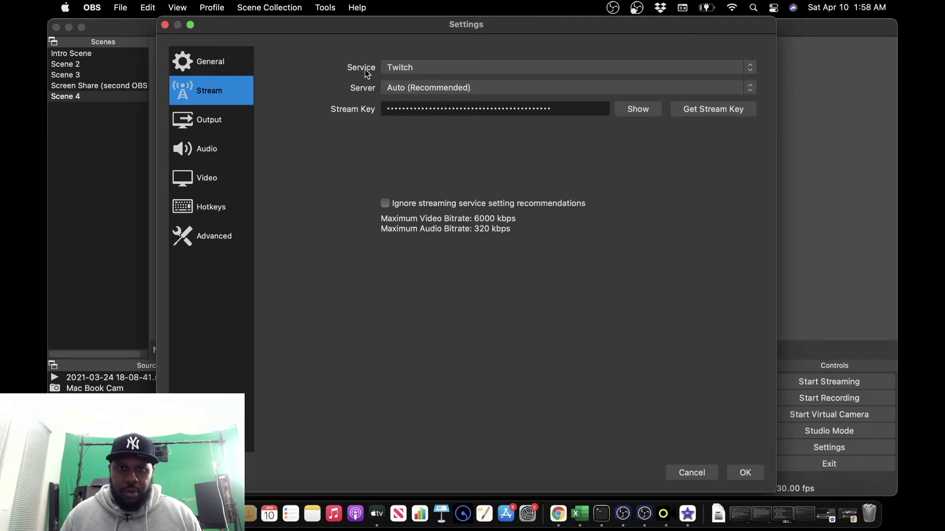
pyautogui.click(393, 68)
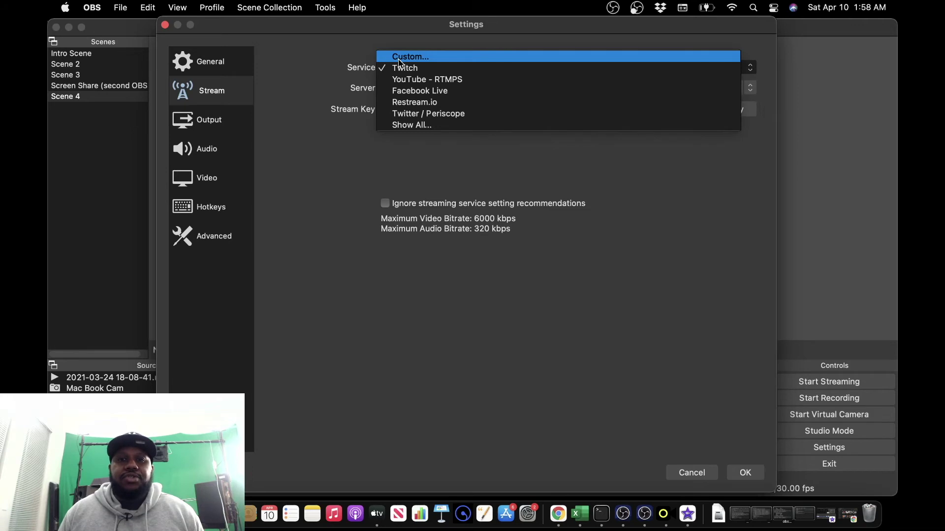
pyautogui.click(400, 58)
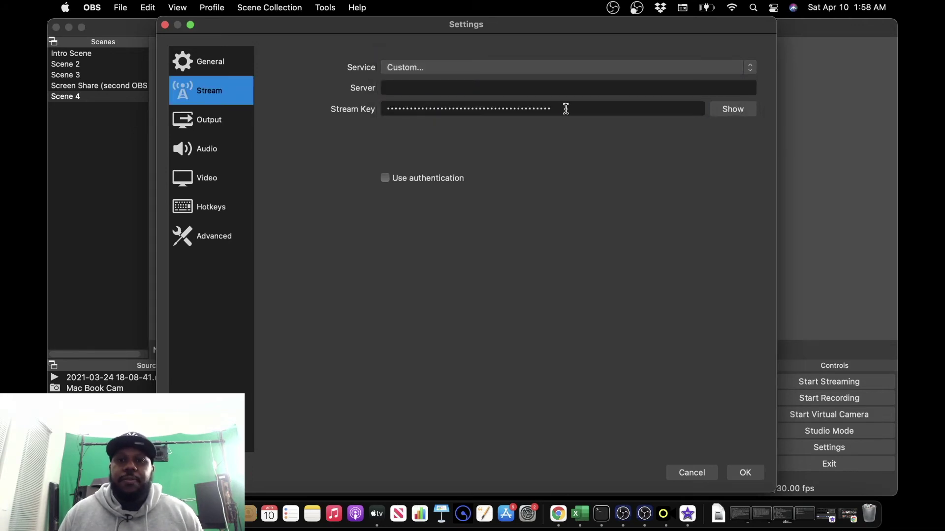
pyautogui.tripleClick(566, 109)
# - Copy Yellow Duck's Instagram RTMP URL and stream key into OBS's Server and Stream Key, then save
pyautogui.press('BackSpace')
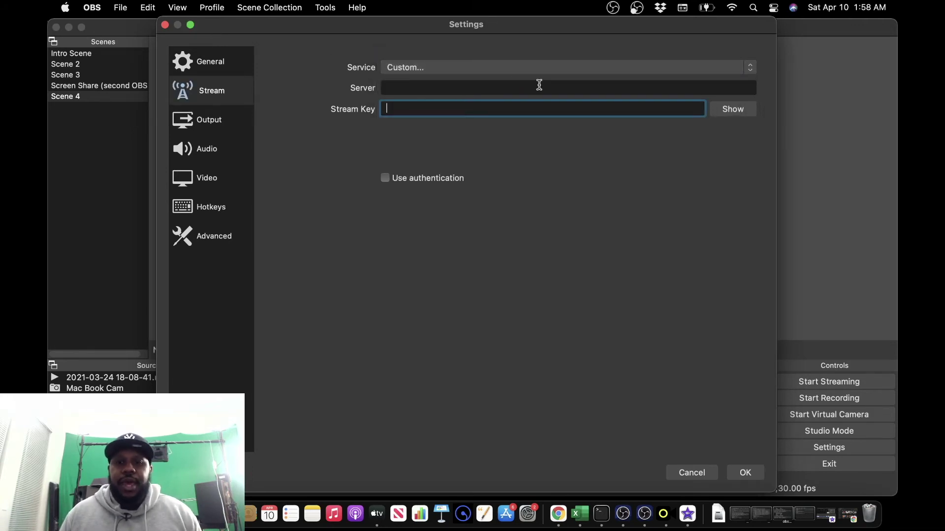
pyautogui.click(664, 514)
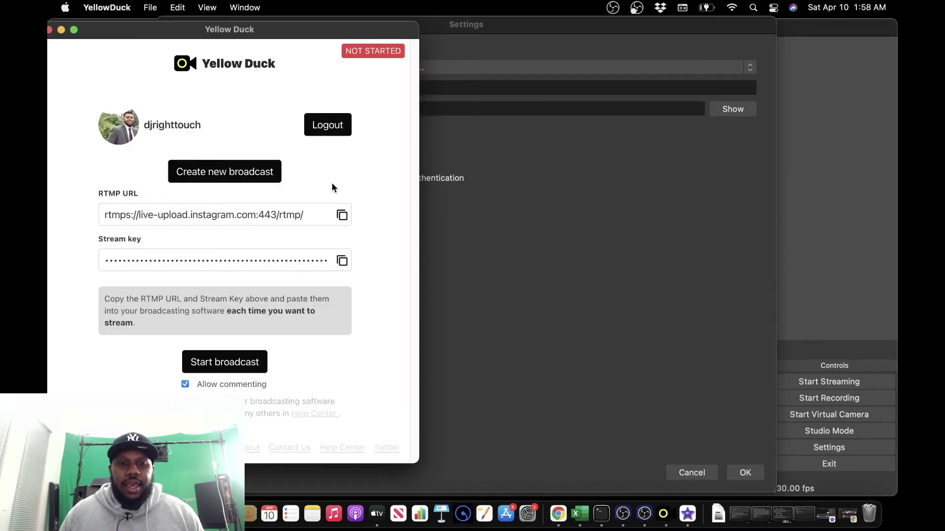
pyautogui.click(342, 217)
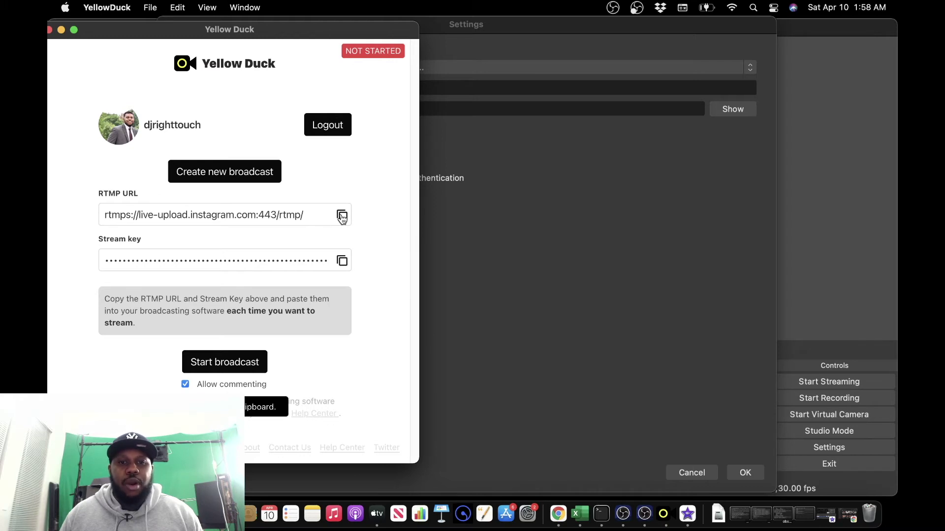
pyautogui.click(461, 89)
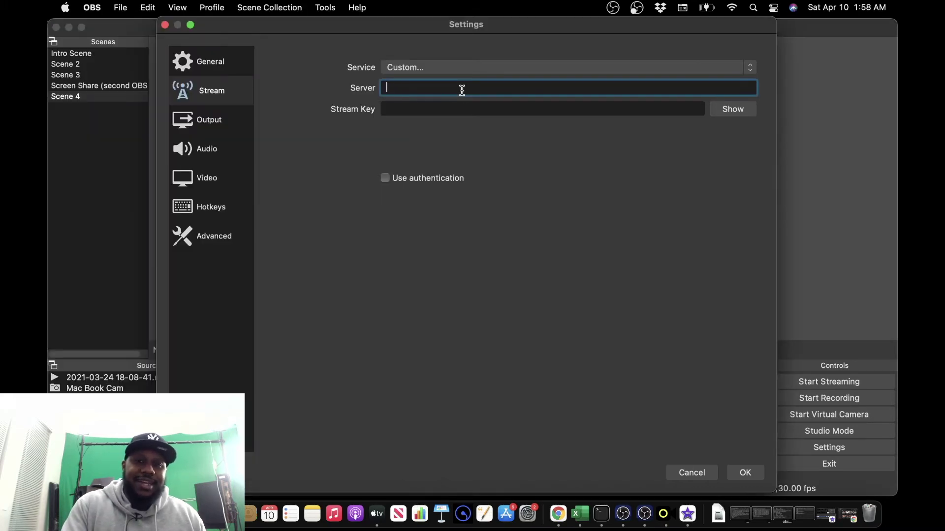
pyautogui.press('super+v')
pyautogui.click(663, 514)
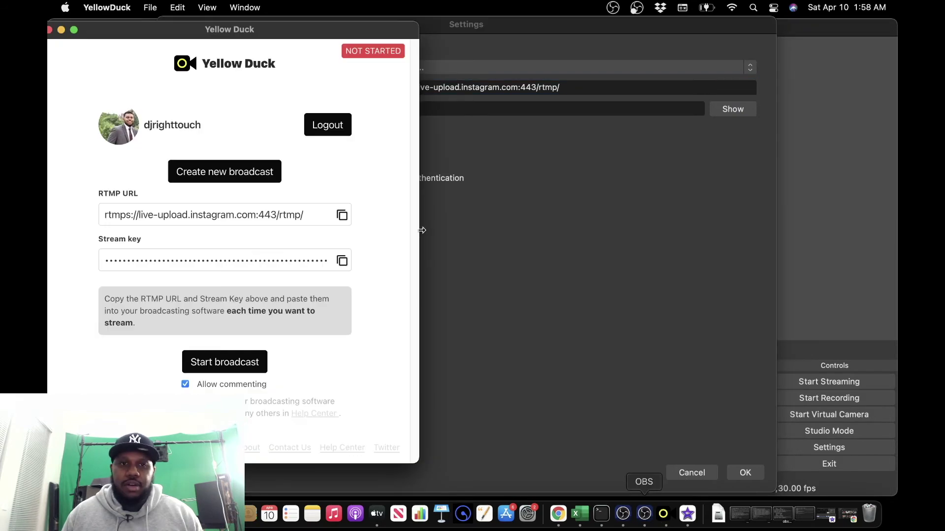
pyautogui.click(342, 261)
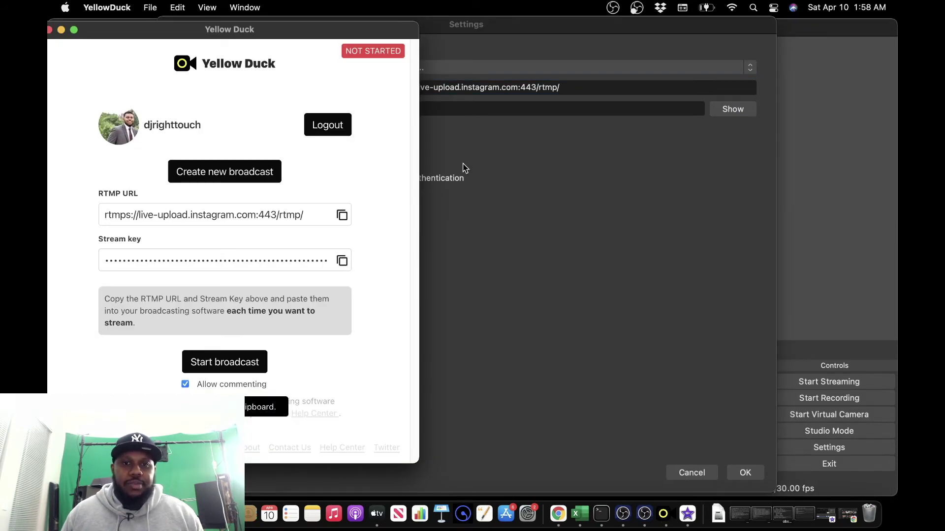
pyautogui.click(511, 109)
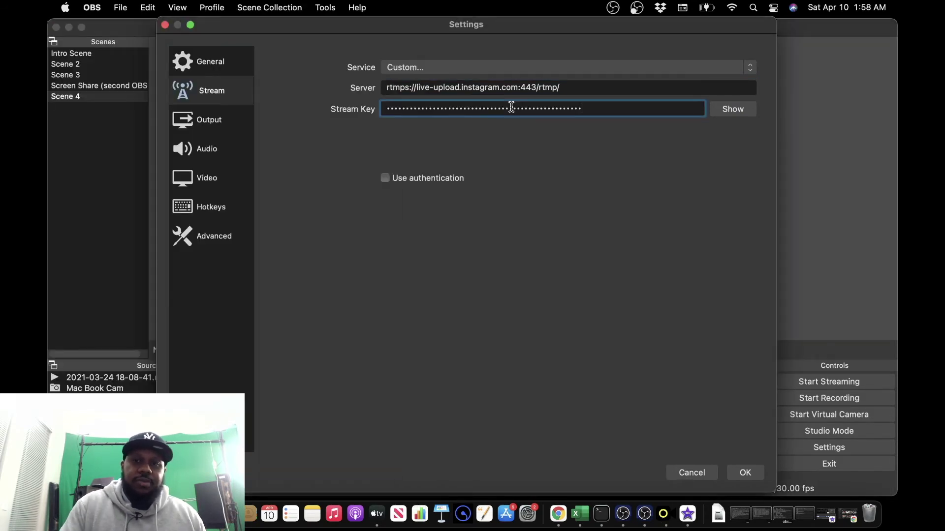
pyautogui.click(763, 472)
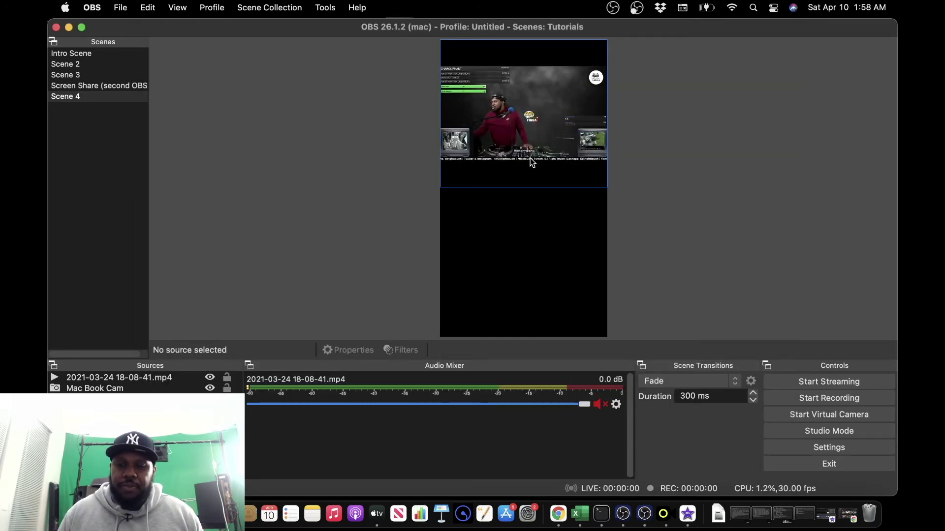
# - Start the Yellow Duck Instagram broadcast until it reads LIVE, then start streaming in OBS
pyautogui.click(665, 514)
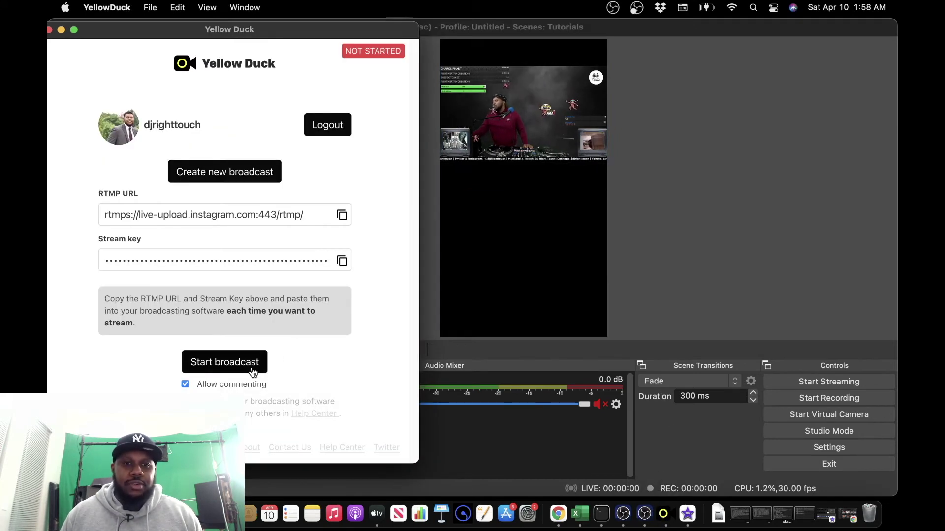
pyautogui.click(221, 365)
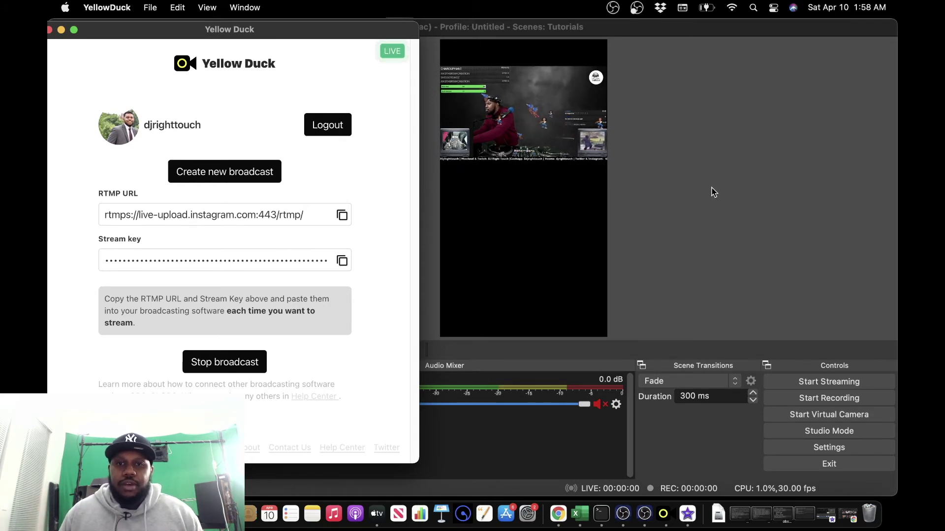
pyautogui.click(804, 206)
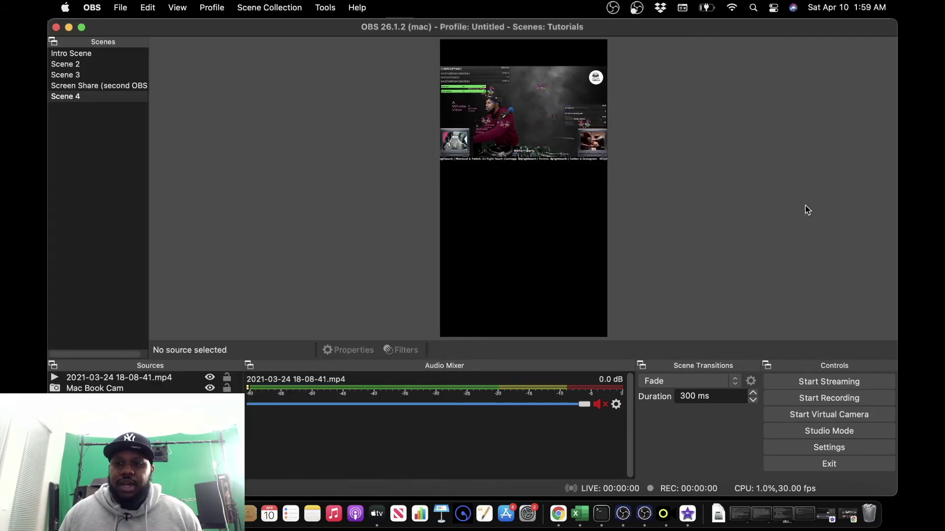
pyautogui.click(831, 389)
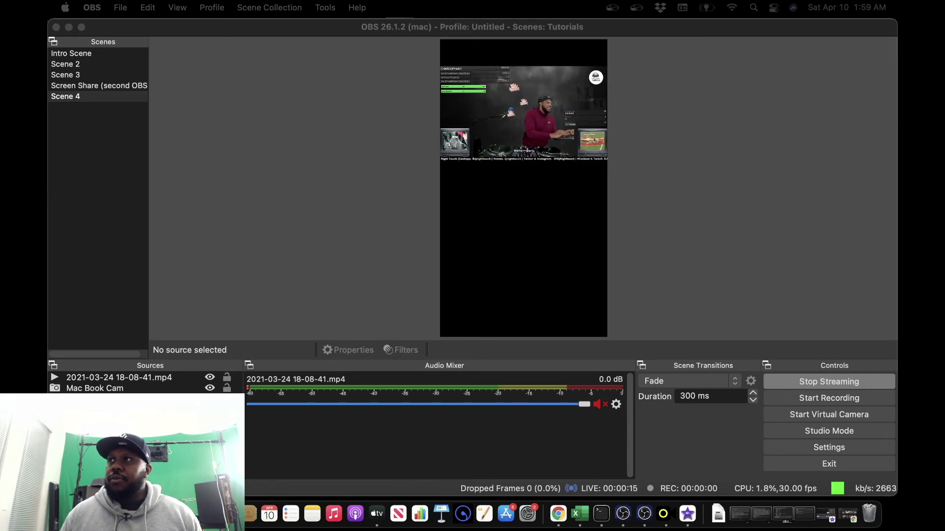
# - Check the Instagram profile's LIVE broadcast for the OBS feed, then minimize Chrome to show OBS
pyautogui.moveTo(937, 72); pyautogui.dragTo(370, 60)
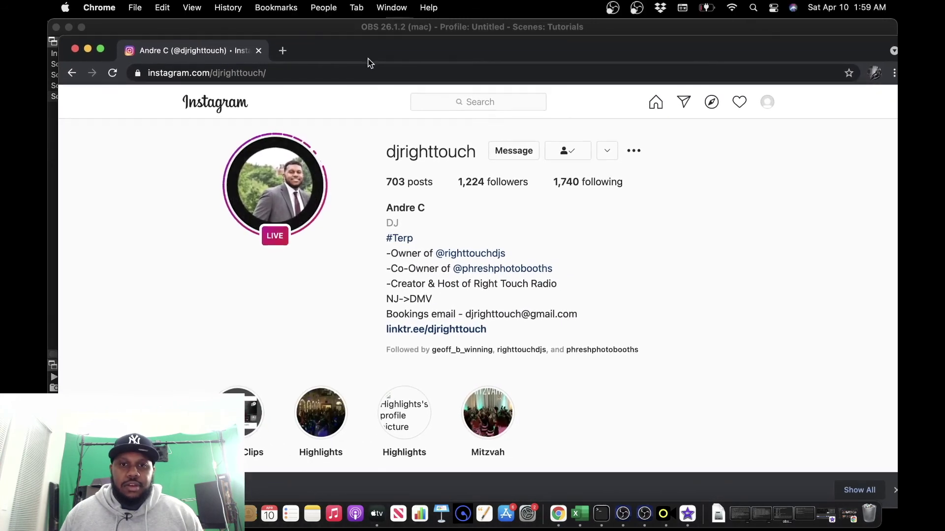
pyautogui.click(271, 200)
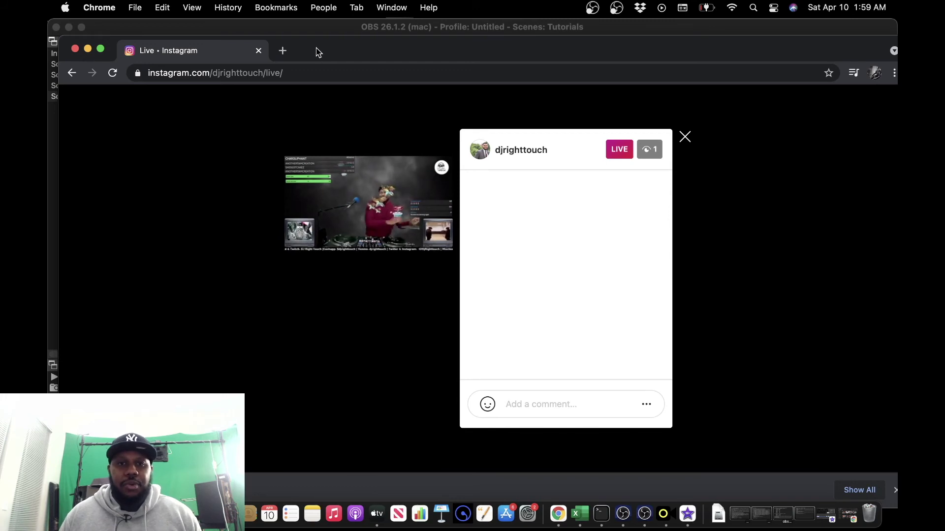
pyautogui.press('super+m')
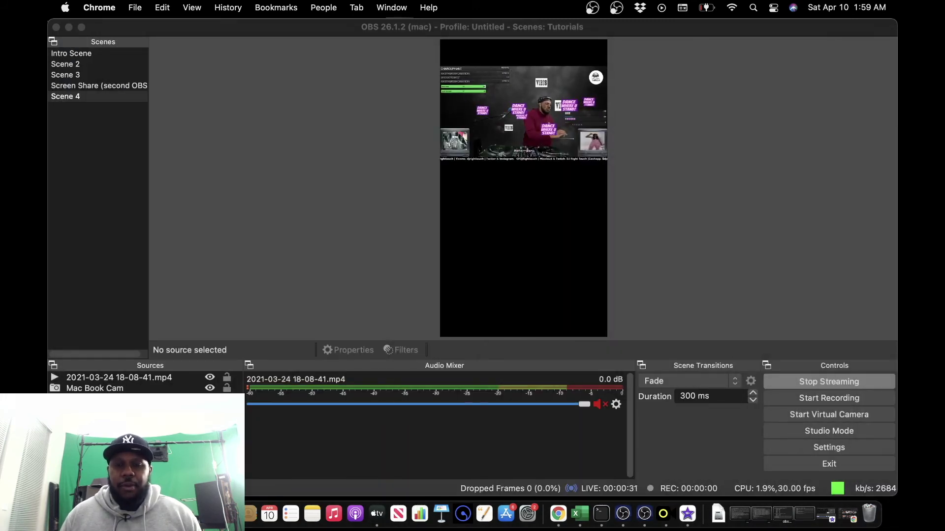
pyautogui.click(849, 514)
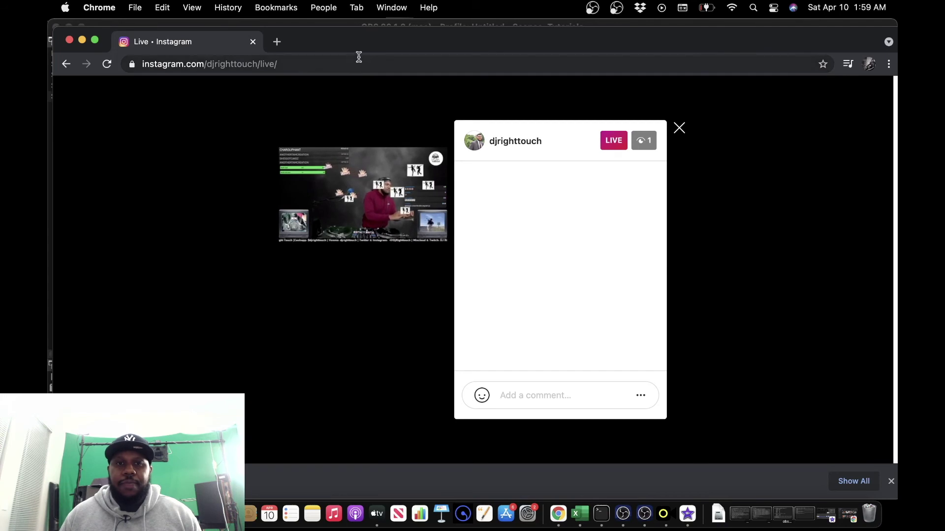
pyautogui.moveTo(348, 45); pyautogui.dragTo(660, 55)
pyautogui.press('super+m')
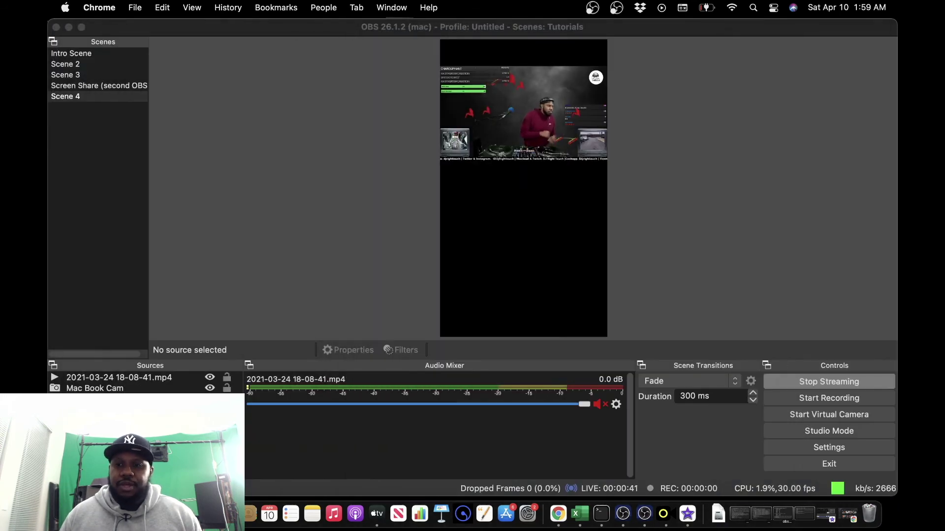
# - Stop streaming in OBS and end the Instagram broadcast in Yellow Duck, confirming Finish
pyautogui.click(844, 387)
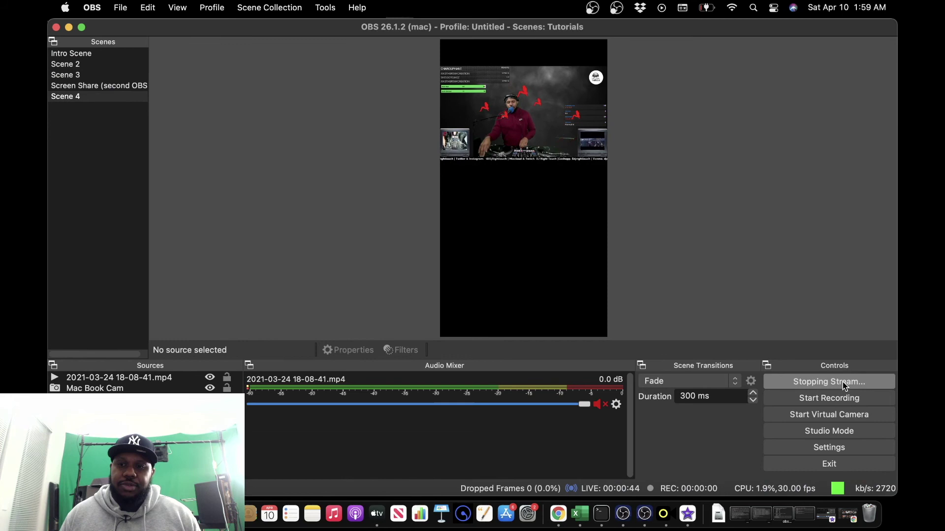
pyautogui.click(664, 525)
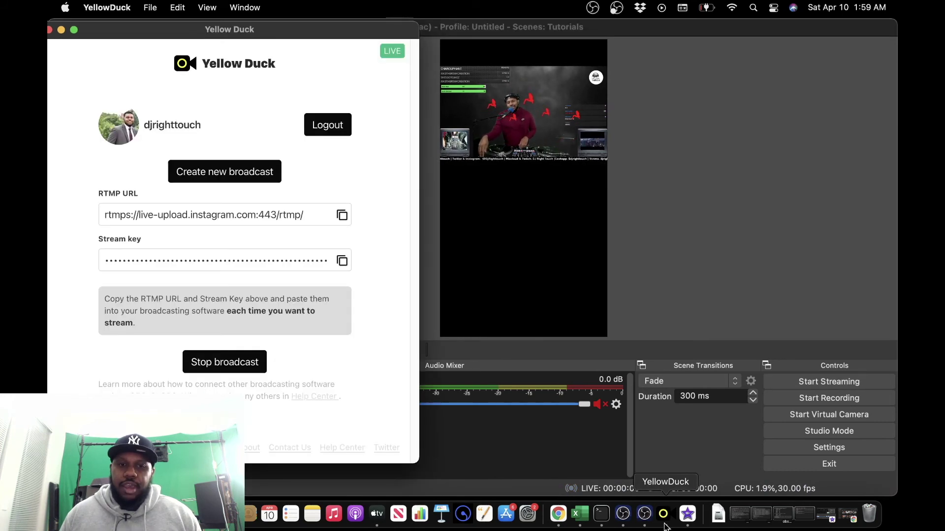
pyautogui.click(218, 364)
pyautogui.click(202, 158)
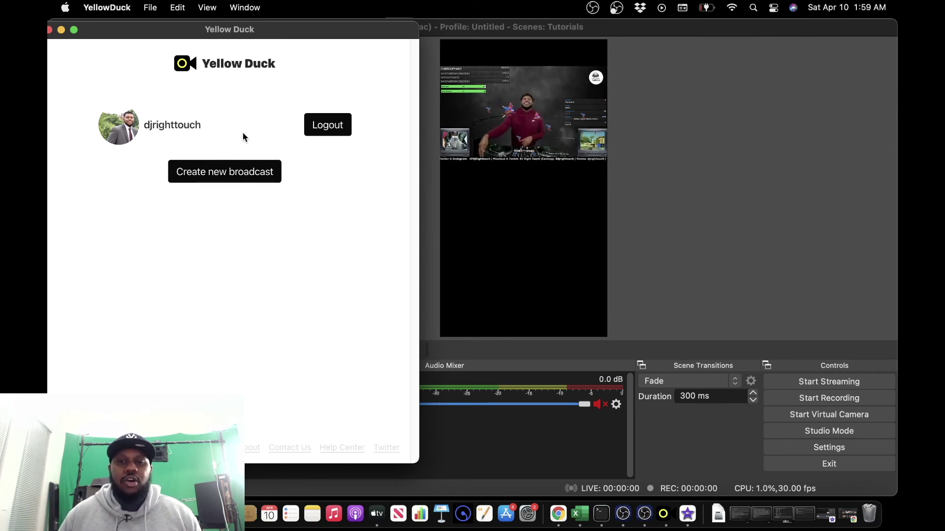
pyautogui.click(713, 145)
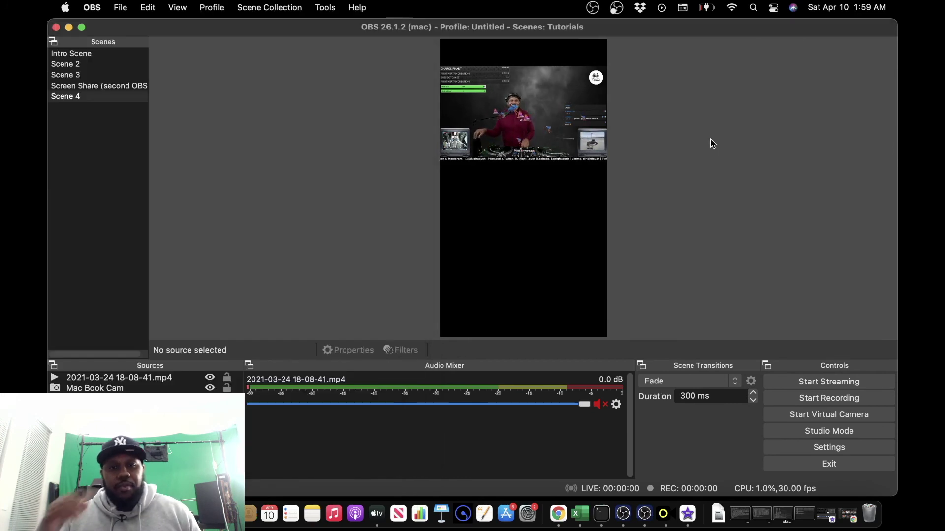